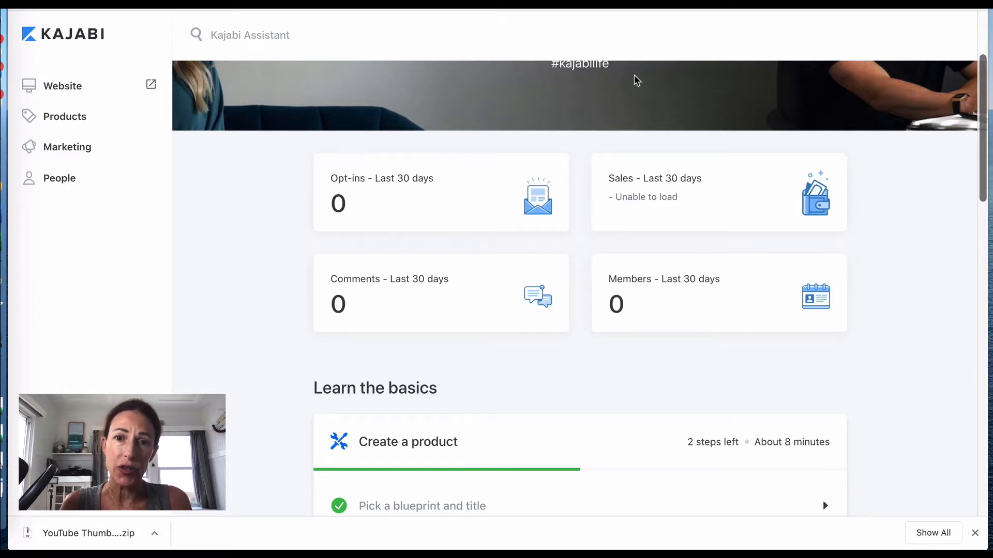
- Open the coupons page for the product offers
{"action": "scroll", "coordinate": [603, 93], "scroll_direction": "down", "scroll_amount": 1}
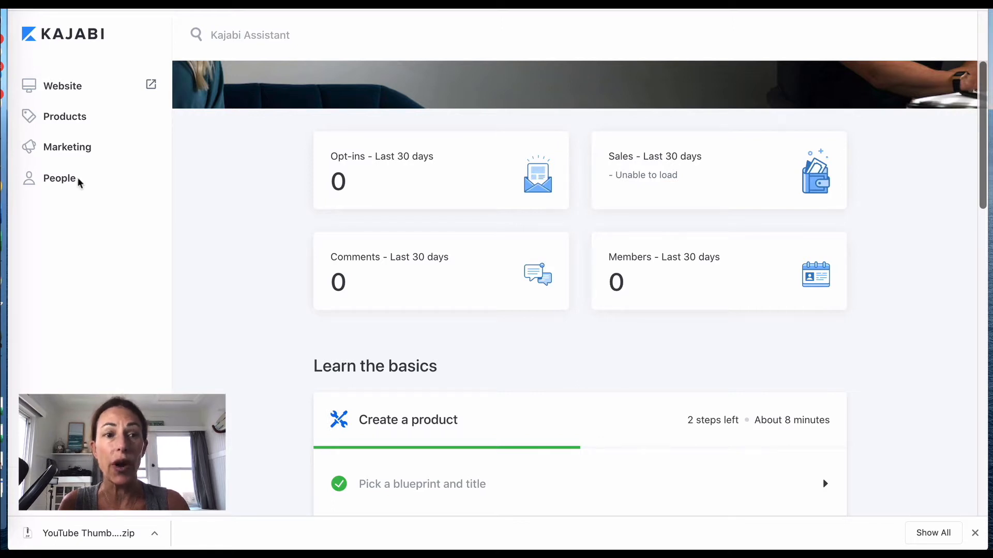
{"action": "left_click", "coordinate": [67, 122]}
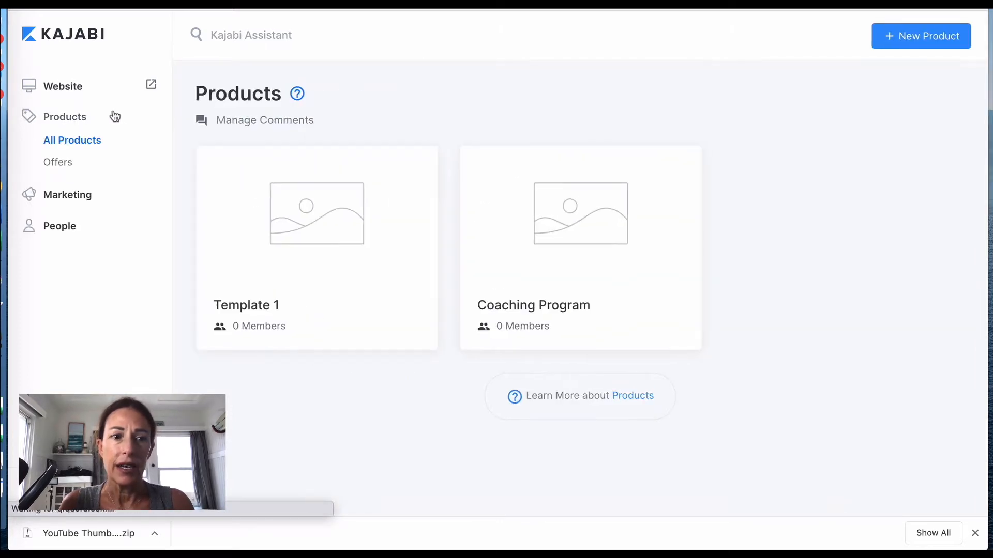
{"action": "left_click", "coordinate": [58, 168]}
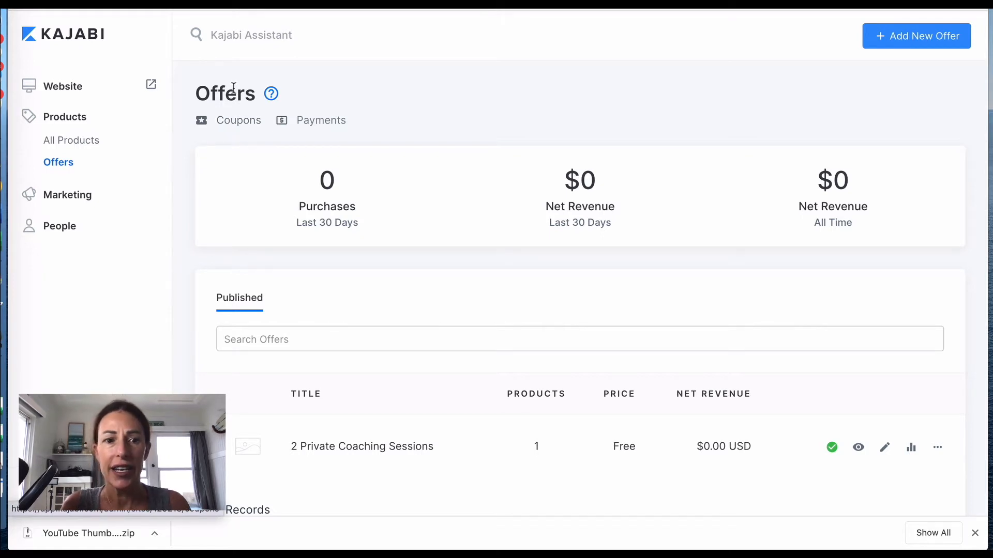
{"action": "left_click", "coordinate": [220, 124]}
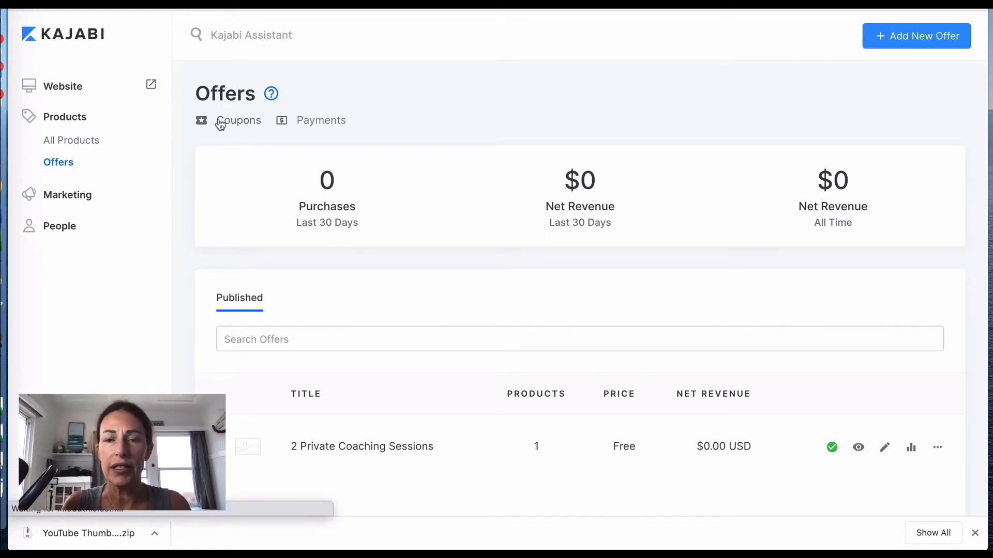
- Start a new coupon of the Single Coupon Code type
{"action": "left_click", "coordinate": [565, 386]}
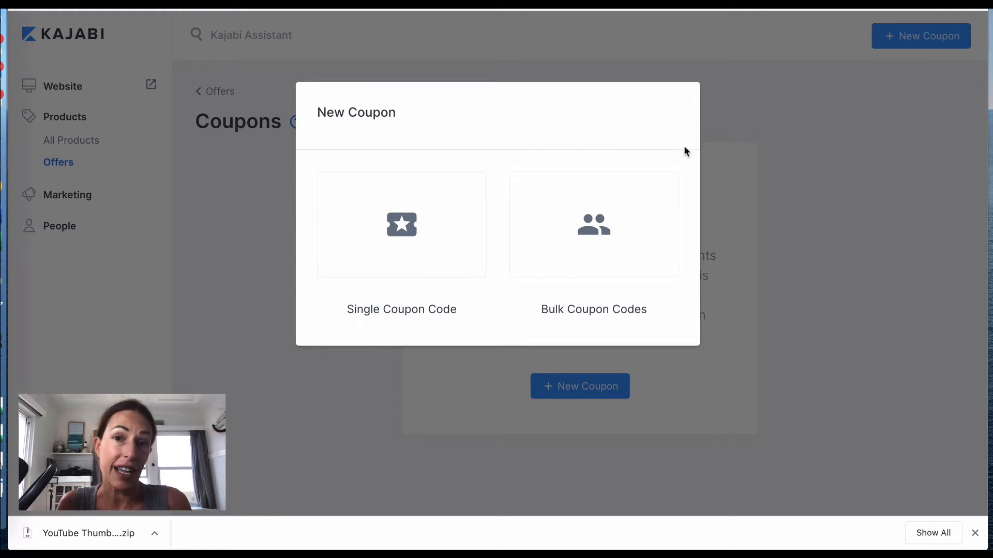
{"action": "left_click", "coordinate": [427, 240]}
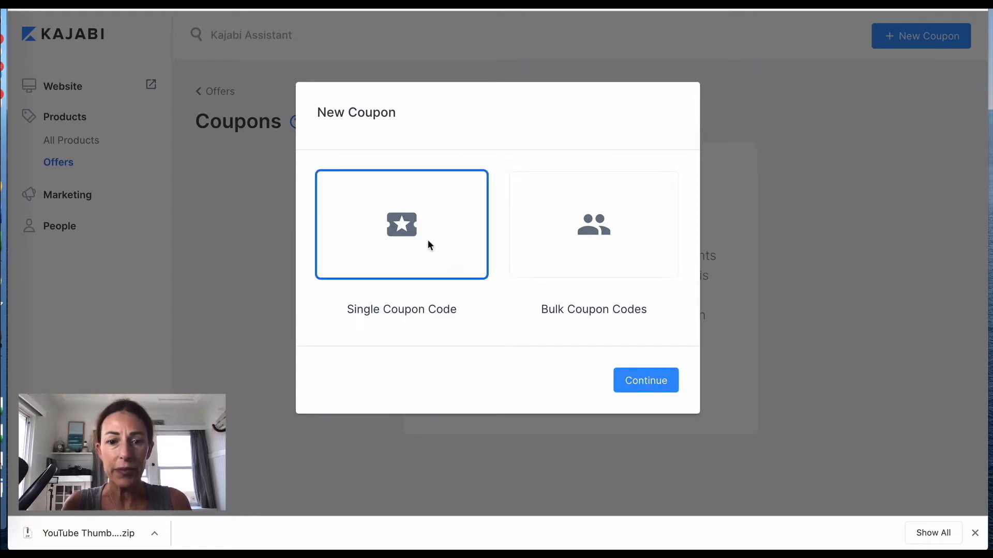
{"action": "left_click", "coordinate": [644, 383]}
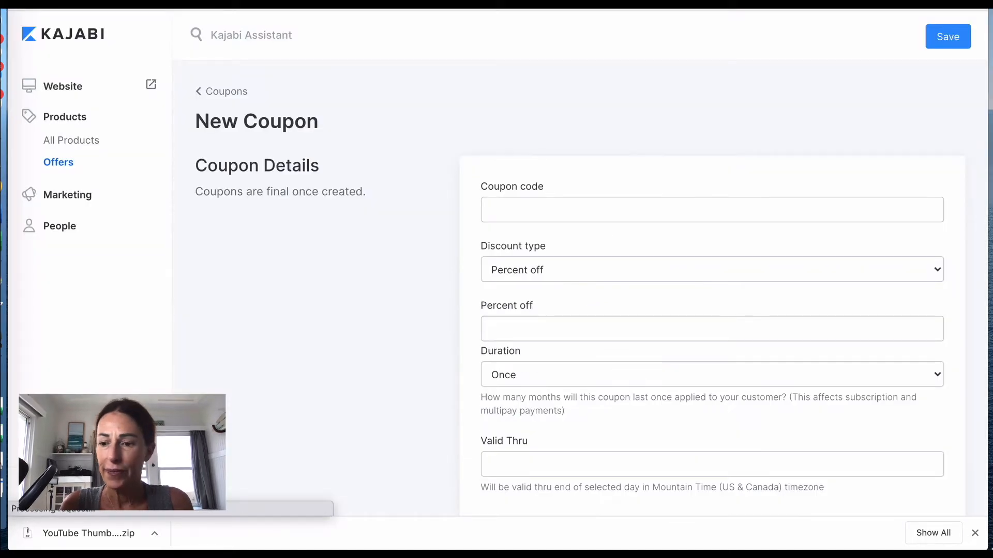
- Enter BLACKFRIDAY as the coupon code
{"action": "left_click", "coordinate": [518, 211]}
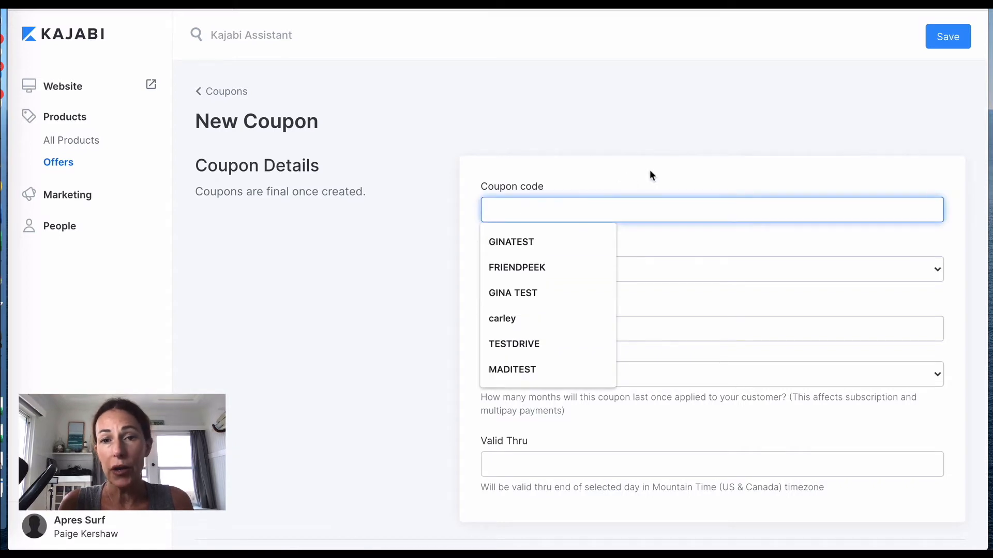
{"action": "type", "text": "BLA"}
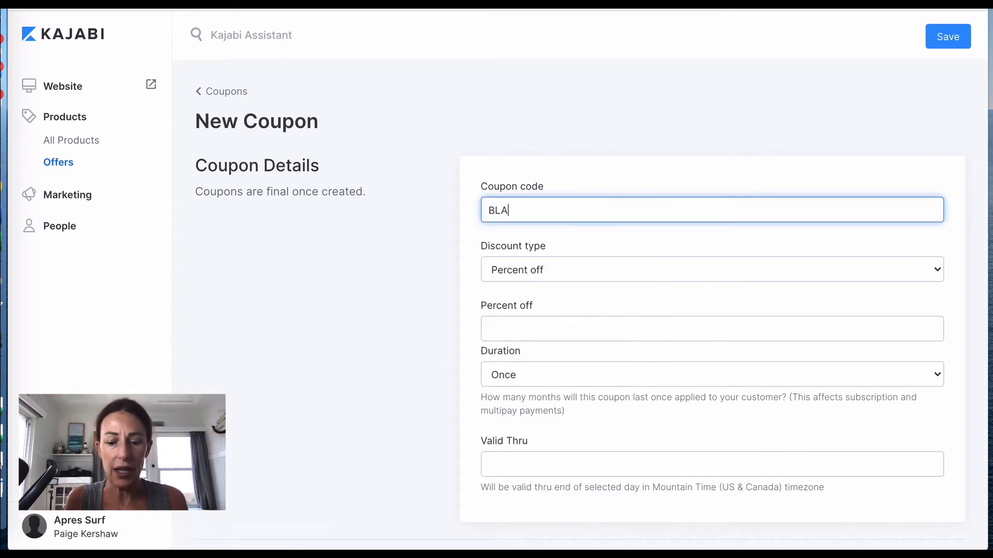
{"action": "type", "text": "CKFRIDAY"}
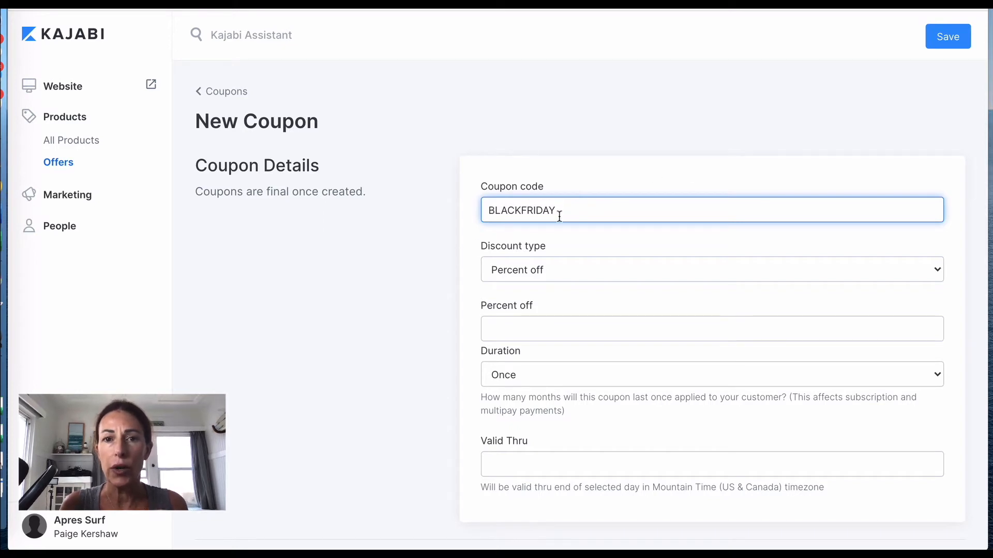
- Keep the discount type as Percent off and set the discount to 20 percent
{"action": "left_click", "coordinate": [938, 269]}
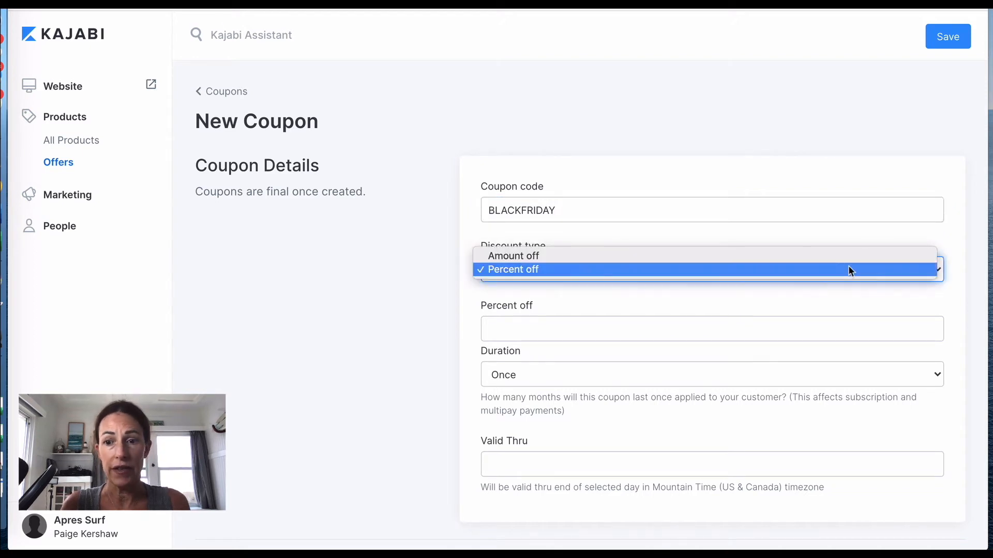
{"action": "left_click", "coordinate": [872, 270]}
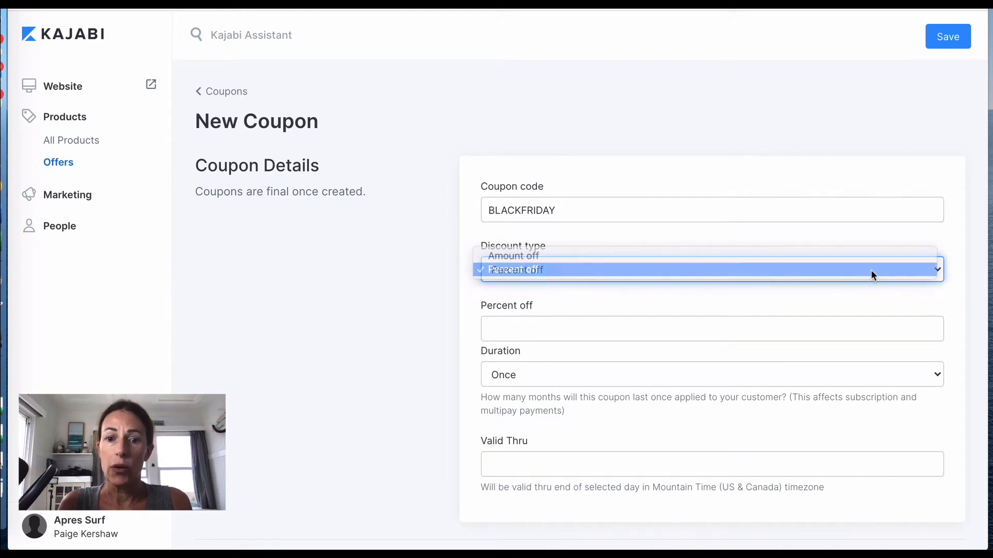
{"action": "left_click", "coordinate": [607, 327]}
{"action": "type", "text": "20"}
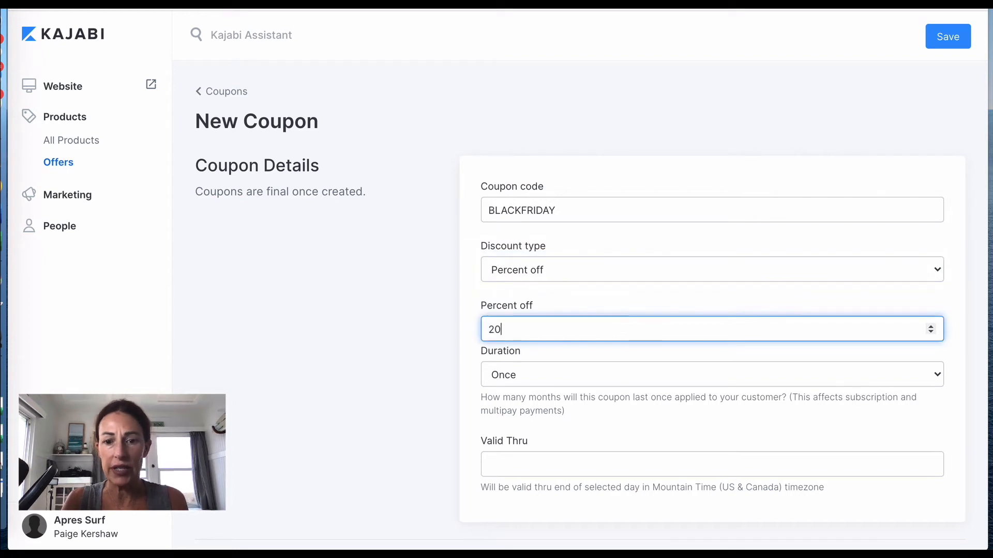
{"action": "left_click", "coordinate": [458, 297]}
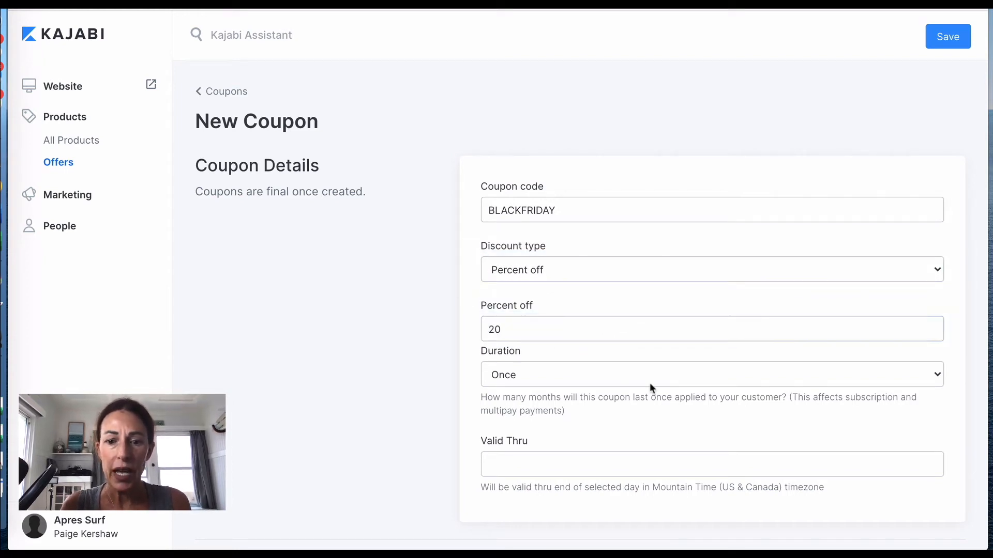
- Set the coupon's duration to Multi-month with a duration of 1 month
{"action": "scroll", "coordinate": [762, 382], "scroll_direction": "down", "scroll_amount": 2}
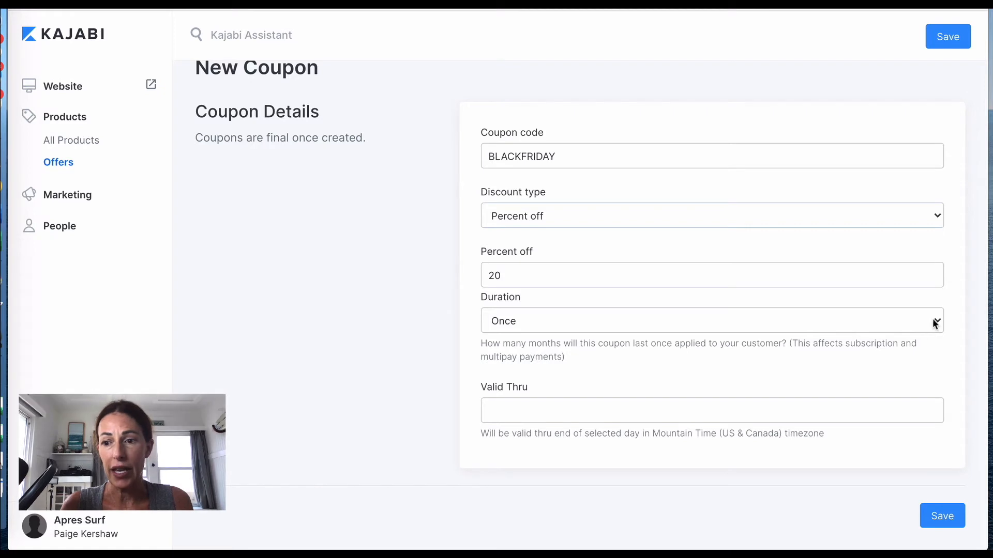
{"action": "left_click", "coordinate": [937, 322]}
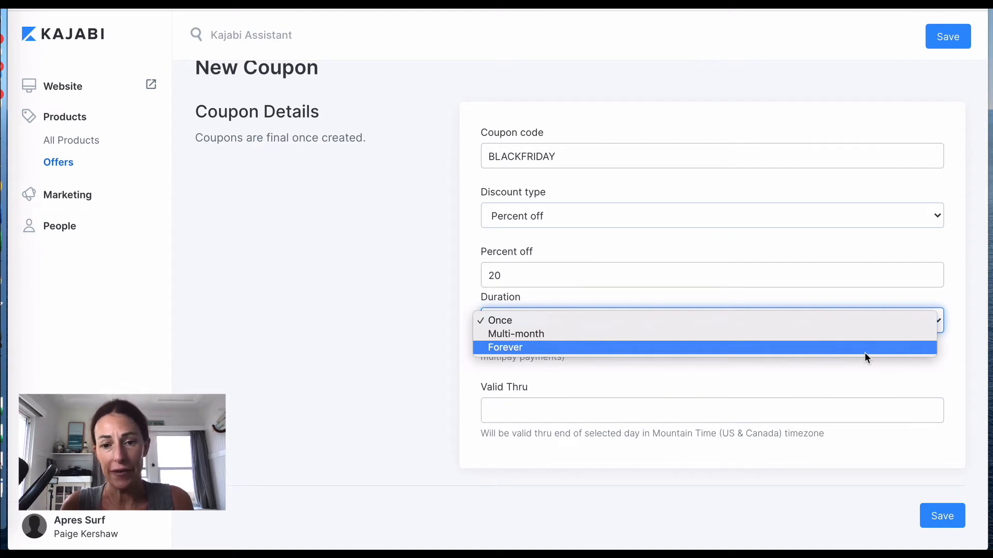
{"action": "left_click", "coordinate": [752, 334]}
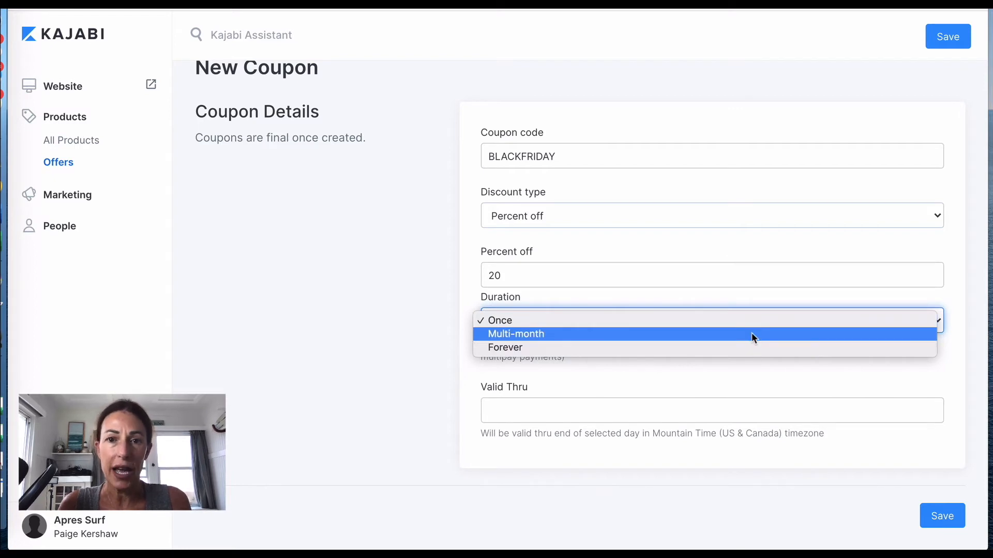
{"action": "scroll", "coordinate": [750, 391], "scroll_direction": "down", "scroll_amount": 2}
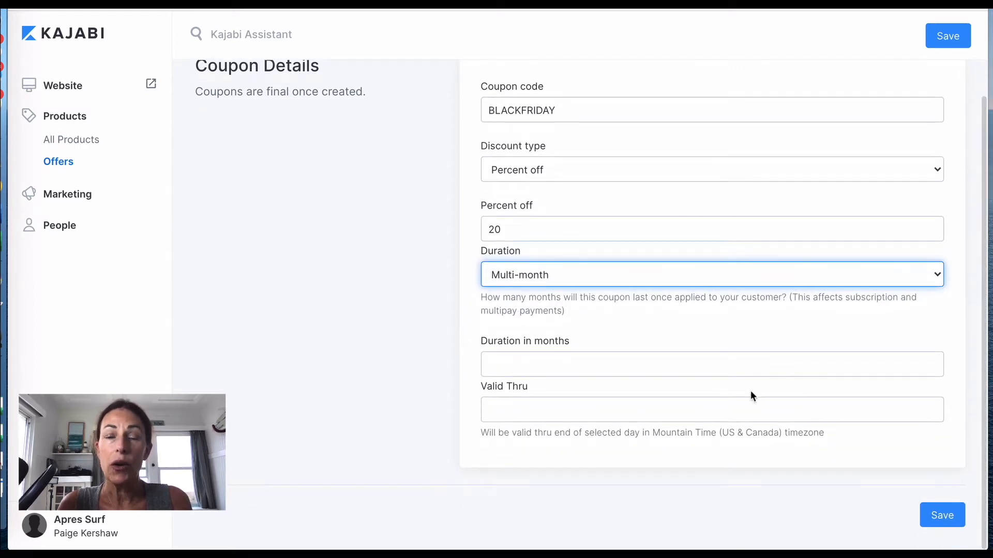
{"action": "left_click", "coordinate": [662, 360]}
{"action": "left_click", "coordinate": [930, 363]}
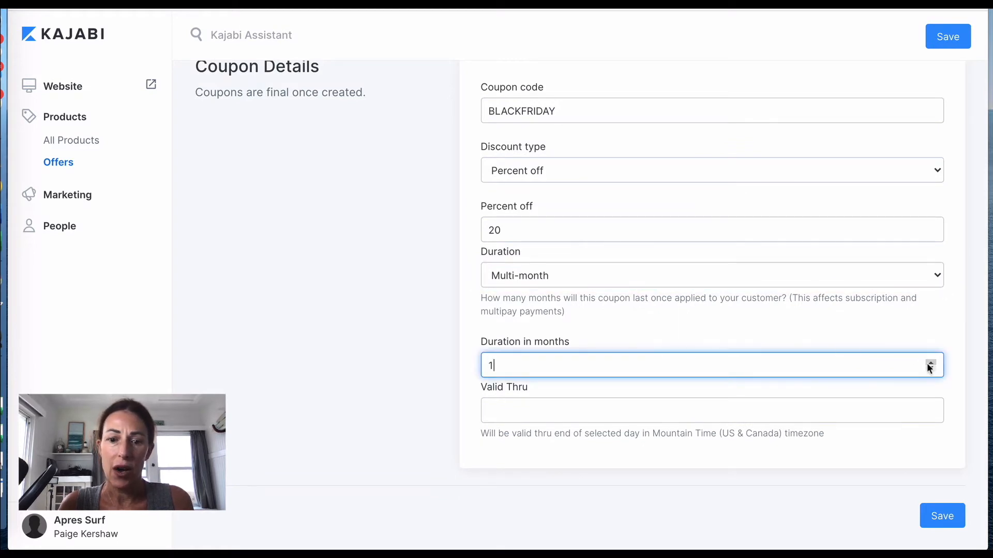
- Make the coupon valid through November 13, 2020
{"action": "left_click", "coordinate": [924, 412]}
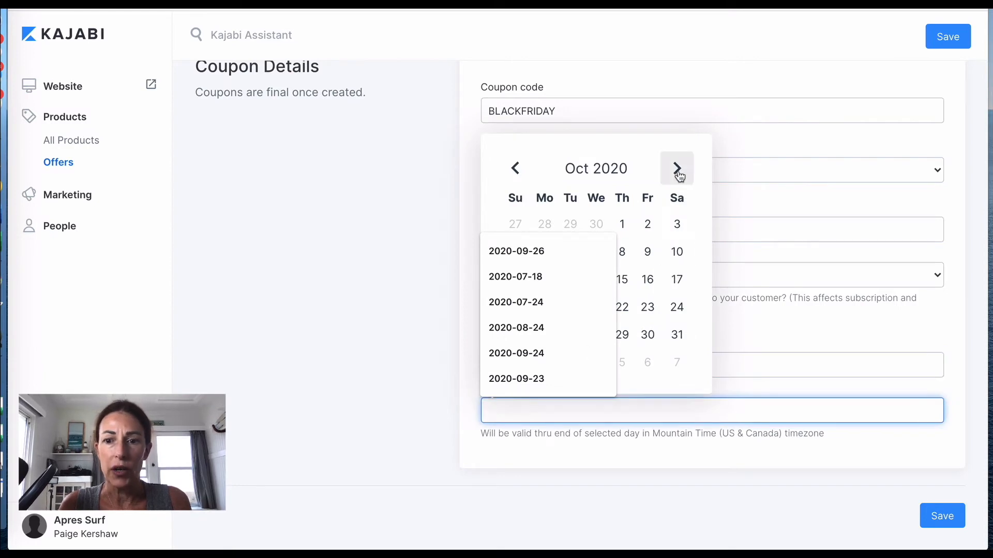
{"action": "left_click", "coordinate": [678, 173]}
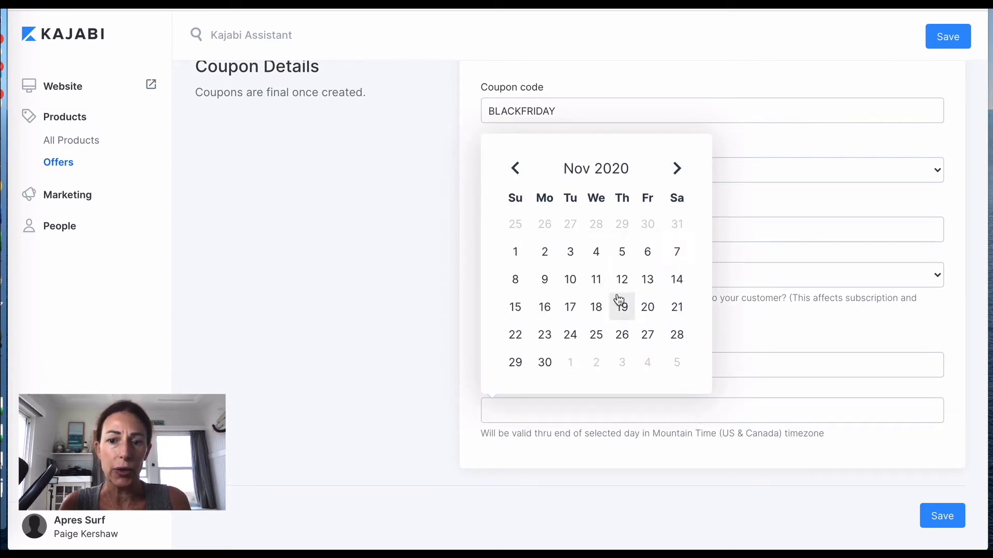
{"action": "left_click", "coordinate": [648, 281]}
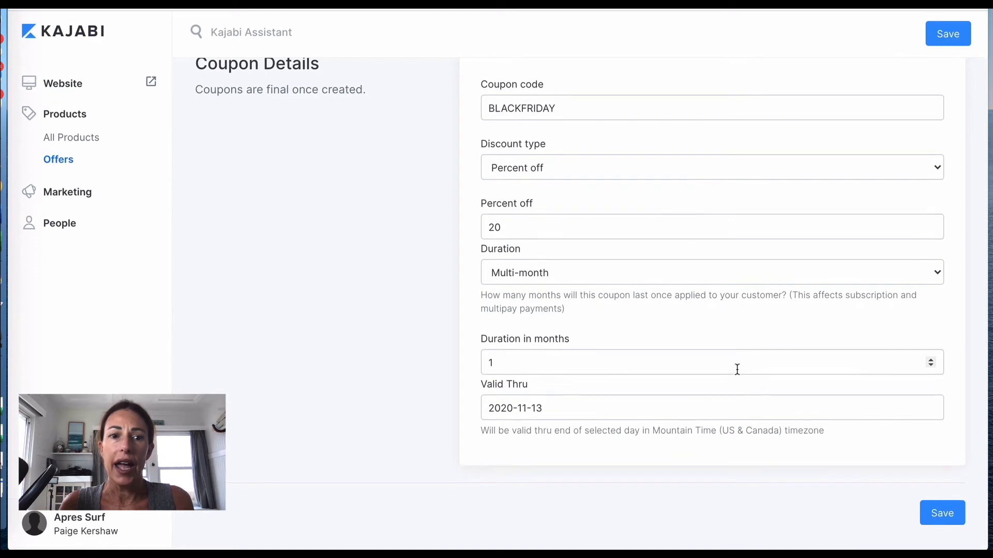
- Save the new coupon and dismiss the notification
{"action": "scroll", "coordinate": [718, 199], "scroll_direction": "up", "scroll_amount": 3}
{"action": "scroll", "coordinate": [719, 200], "scroll_direction": "down", "scroll_amount": 3}
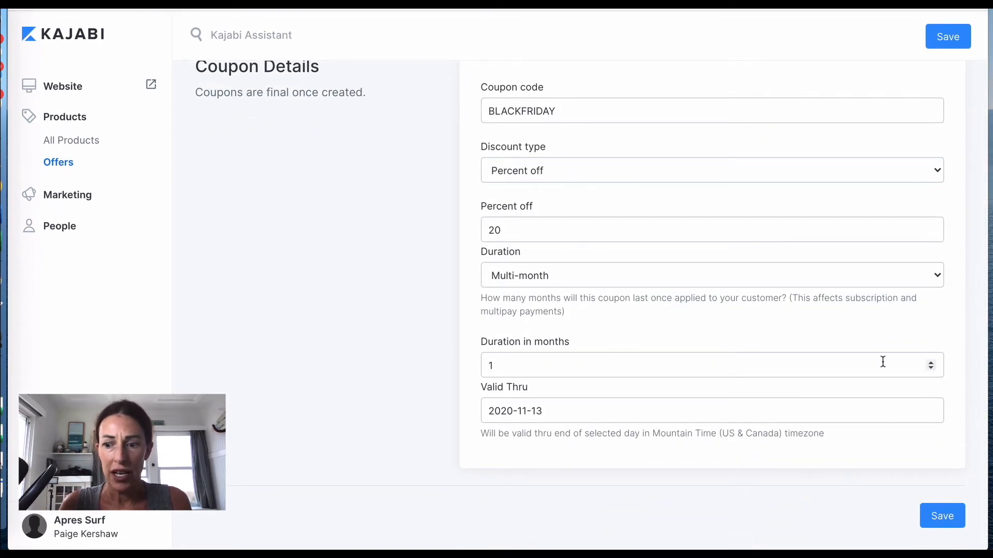
{"action": "left_click", "coordinate": [942, 517]}
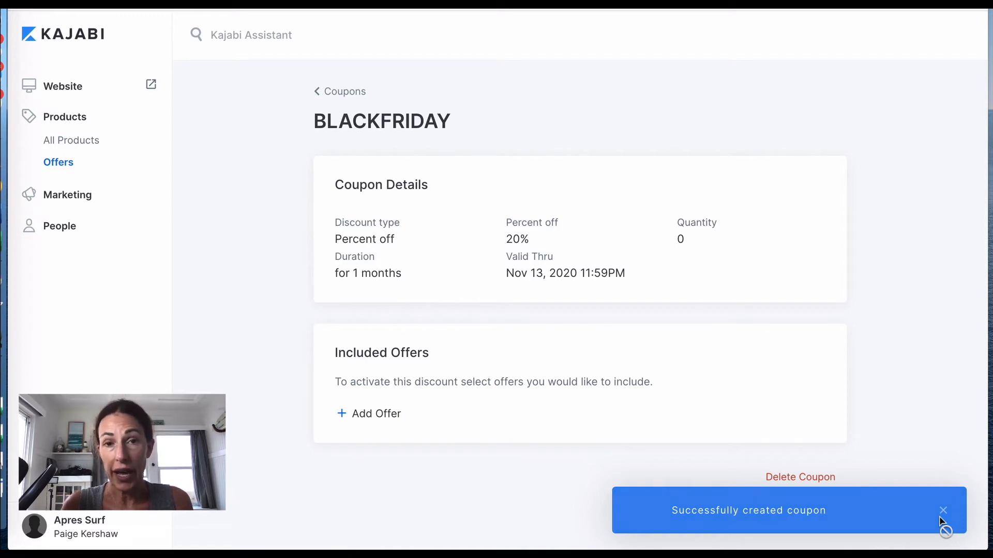
{"action": "left_click", "coordinate": [941, 517]}
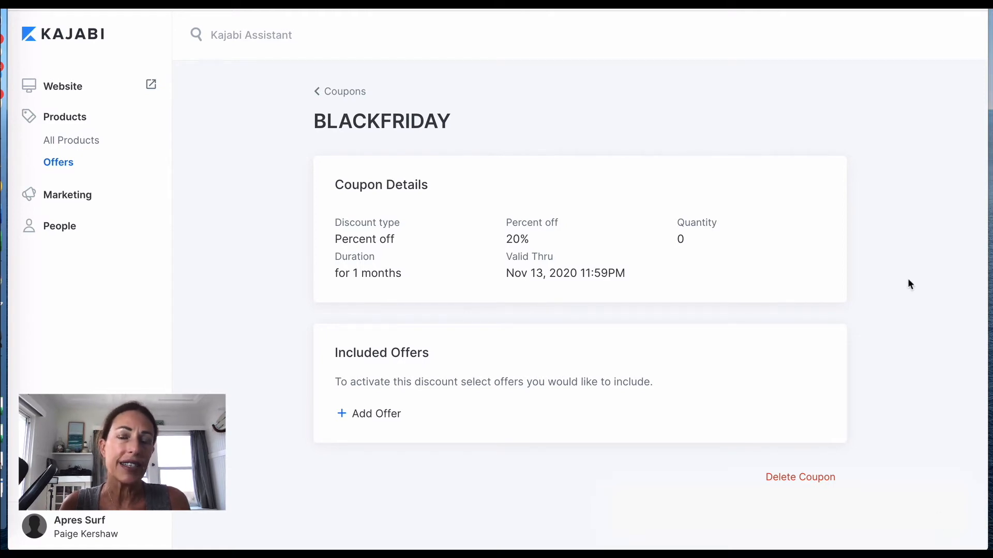
- Add the offer VIP LEVEL: 8 Weeks of Group Coaching to the BLACKFRIDAY coupon's included offers
{"action": "scroll", "coordinate": [908, 279], "scroll_direction": "down", "scroll_amount": 1}
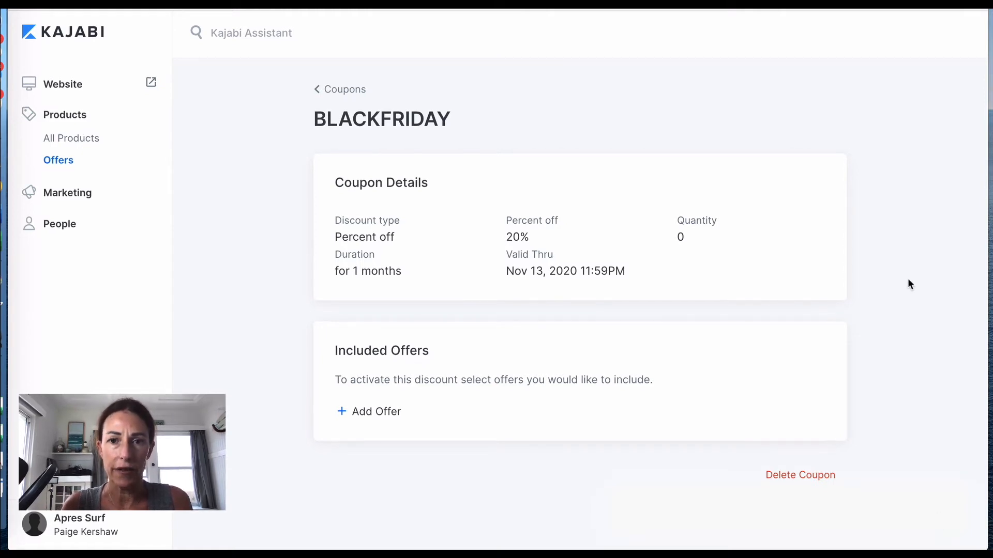
{"action": "scroll", "coordinate": [909, 282], "scroll_direction": "up", "scroll_amount": 1}
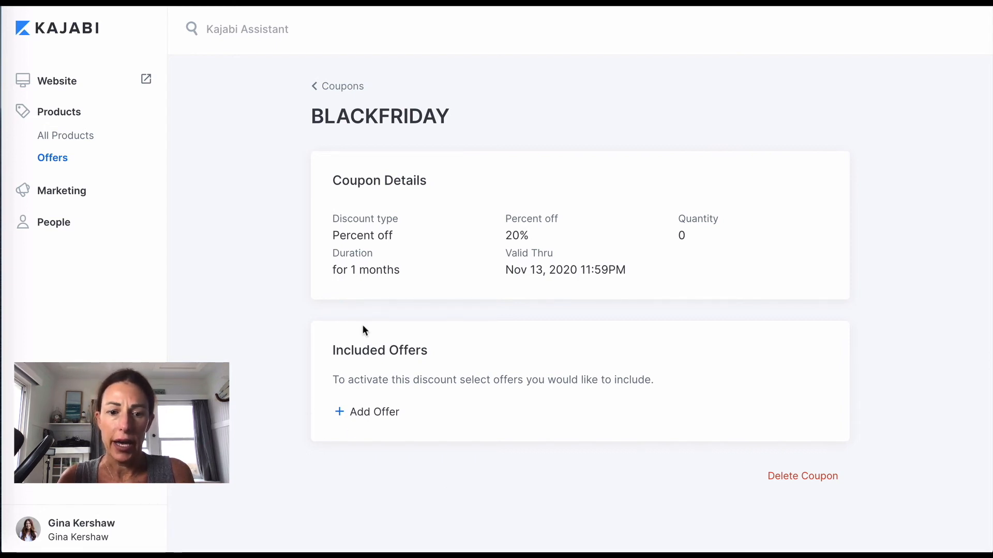
{"action": "left_click", "coordinate": [342, 412]}
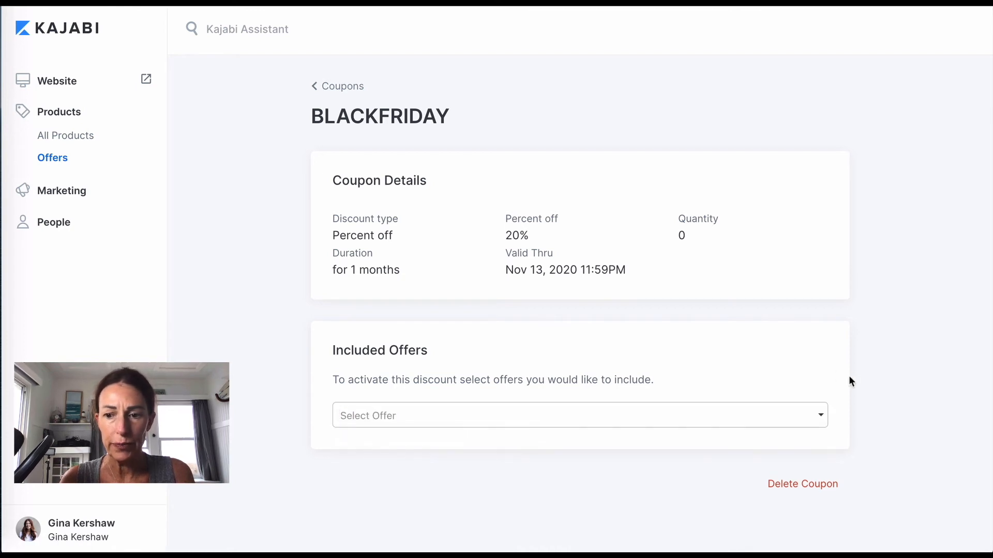
{"action": "left_click", "coordinate": [816, 418]}
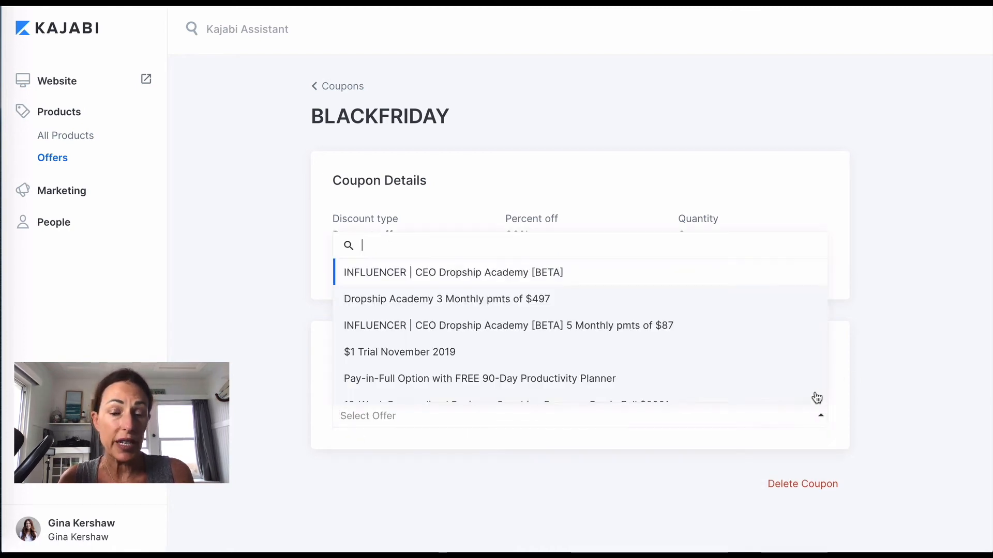
{"action": "scroll", "coordinate": [749, 317], "scroll_direction": "down", "scroll_amount": 5}
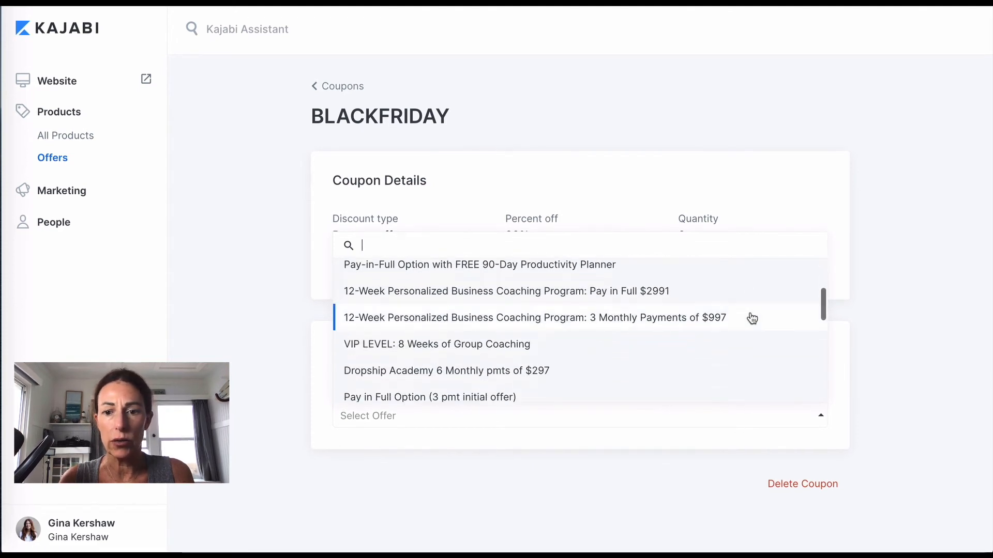
{"action": "scroll", "coordinate": [751, 318], "scroll_direction": "up", "scroll_amount": 5}
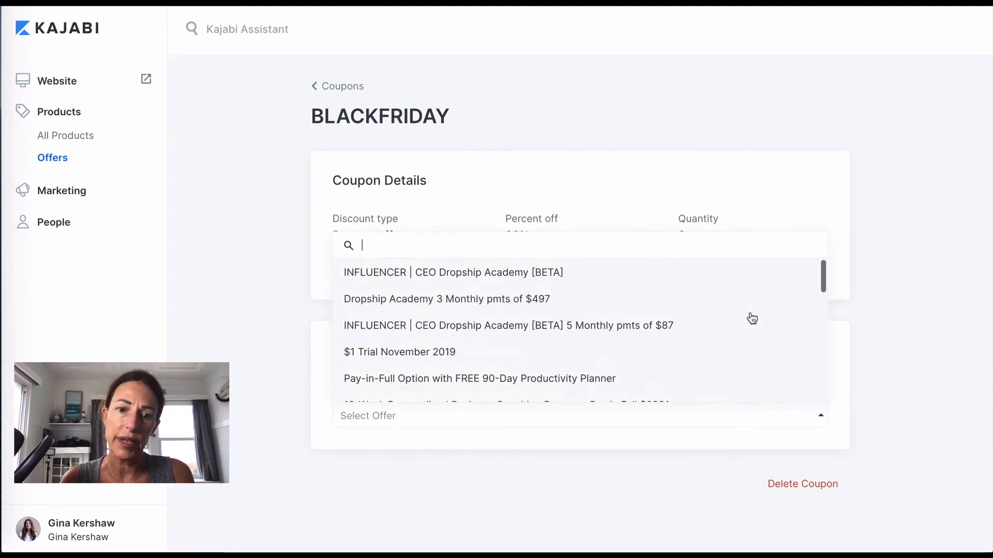
{"action": "scroll", "coordinate": [752, 318], "scroll_direction": "down", "scroll_amount": 1}
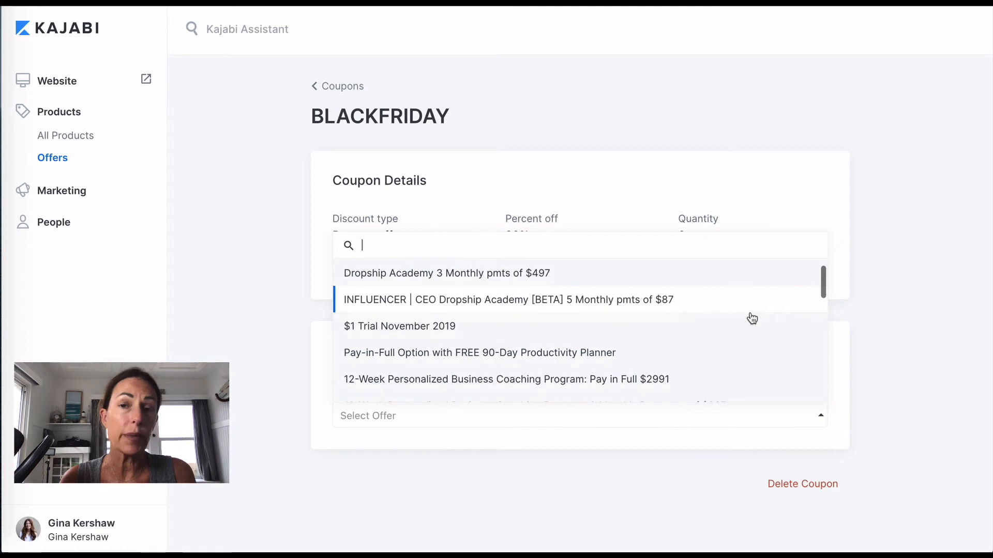
{"action": "scroll", "coordinate": [751, 318], "scroll_direction": "down", "scroll_amount": 3}
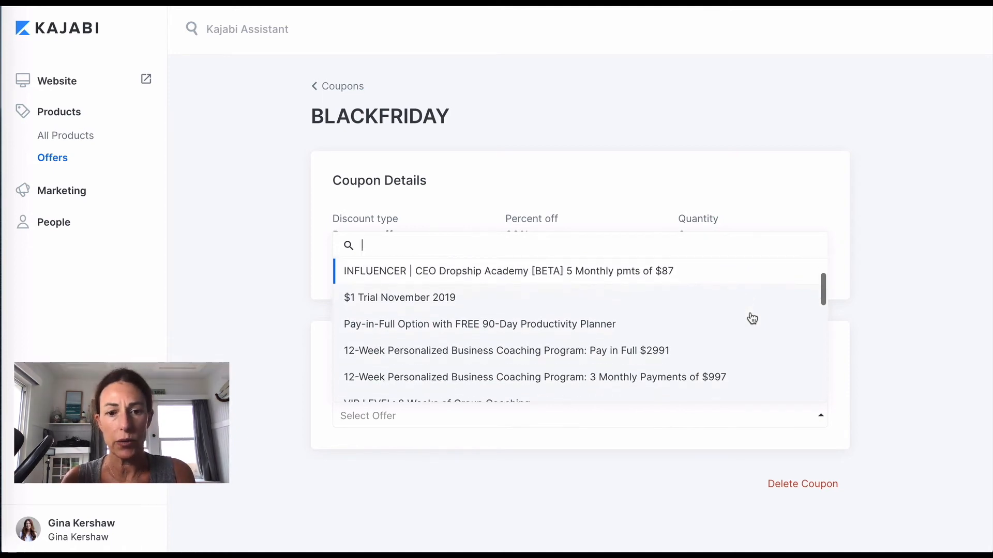
{"action": "scroll", "coordinate": [752, 317], "scroll_direction": "down", "scroll_amount": 1}
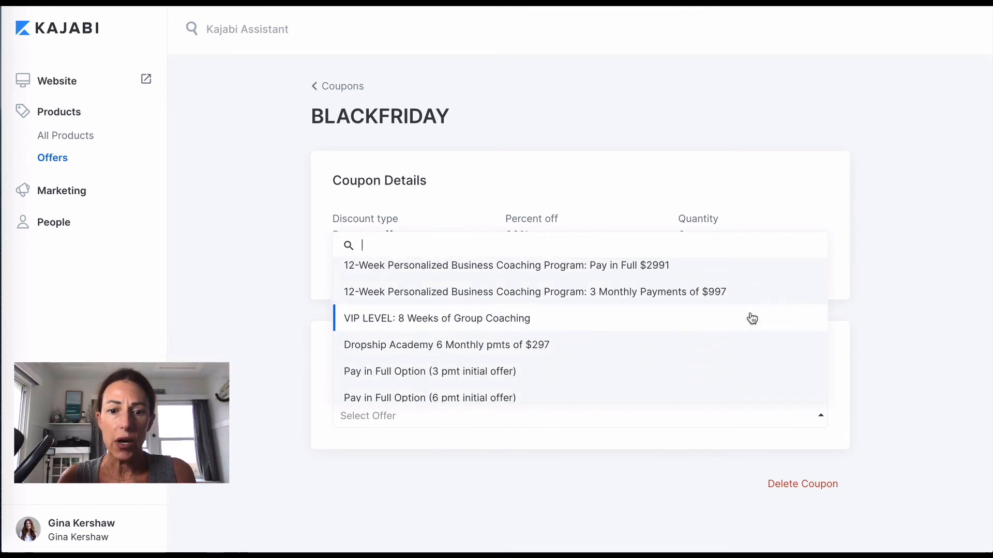
{"action": "left_click", "coordinate": [477, 320]}
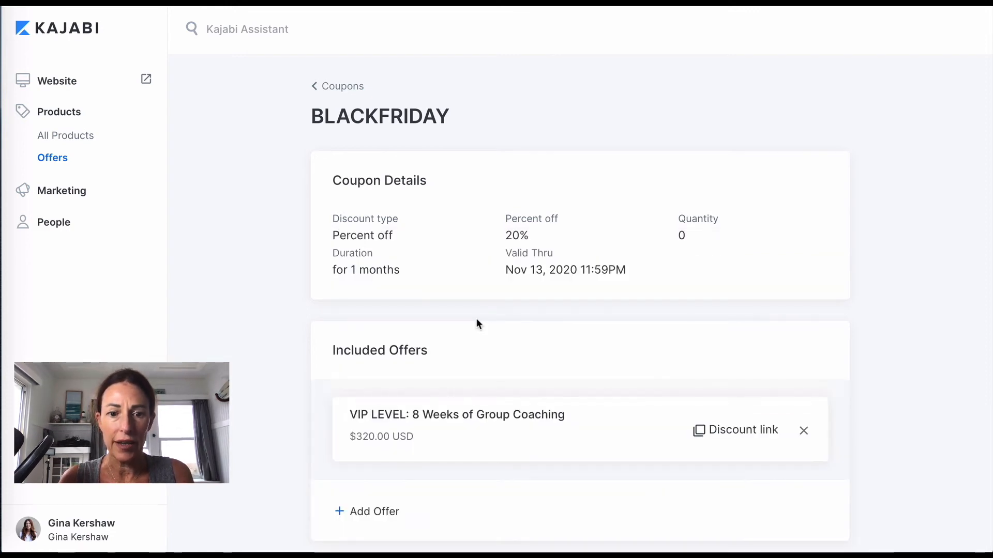
- Add the offer 12-Week Personalized Business Coaching Program: Pay in Full $2991 to the BLACKFRIDAY coupon's included offers
{"action": "scroll", "coordinate": [620, 373], "scroll_direction": "down", "scroll_amount": 1}
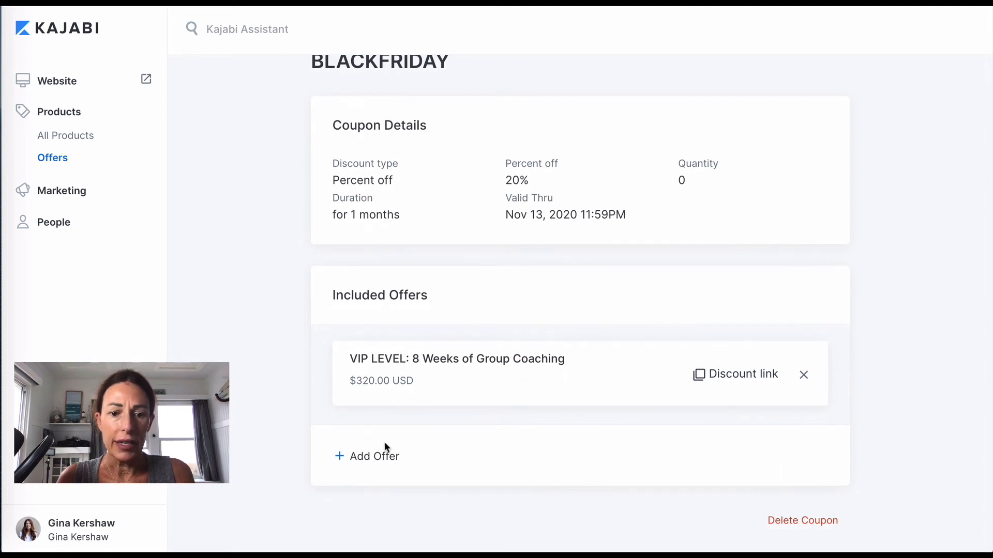
{"action": "left_click", "coordinate": [378, 456]}
{"action": "scroll", "coordinate": [589, 312], "scroll_direction": "down", "scroll_amount": 1}
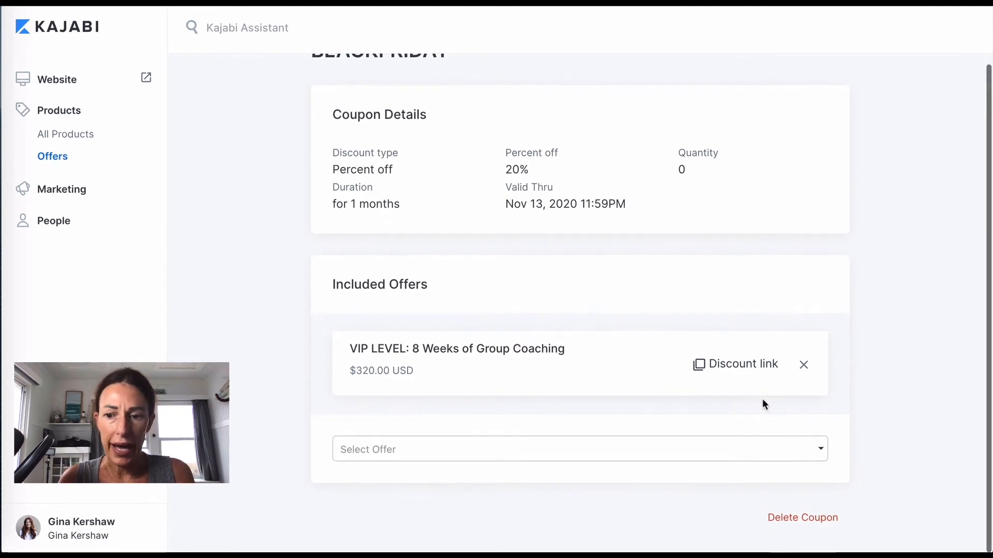
{"action": "left_click", "coordinate": [821, 455]}
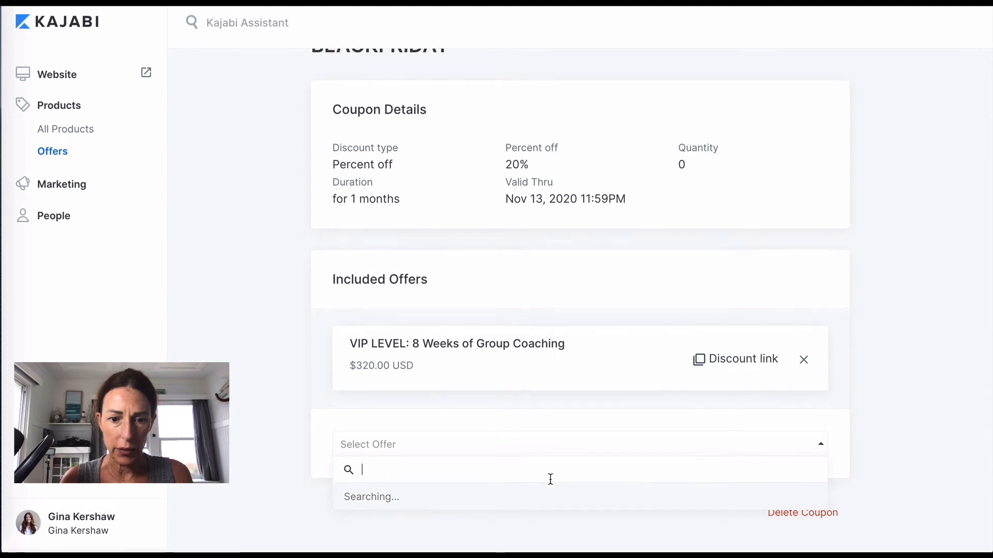
{"action": "scroll", "coordinate": [566, 388], "scroll_direction": "down", "scroll_amount": 3}
{"action": "scroll", "coordinate": [567, 389], "scroll_direction": "up", "scroll_amount": 2}
{"action": "left_click", "coordinate": [567, 393]}
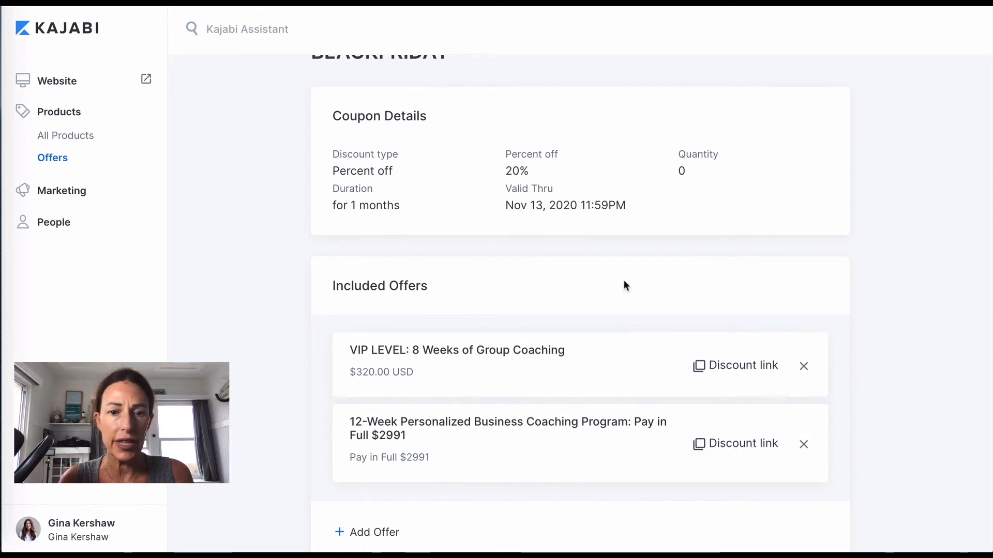
- Review the BLACKFRIDAY coupon's included offers and return to the list of all coupons
{"action": "scroll", "coordinate": [623, 284], "scroll_direction": "down", "scroll_amount": 1}
{"action": "scroll", "coordinate": [624, 283], "scroll_direction": "up", "scroll_amount": 2}
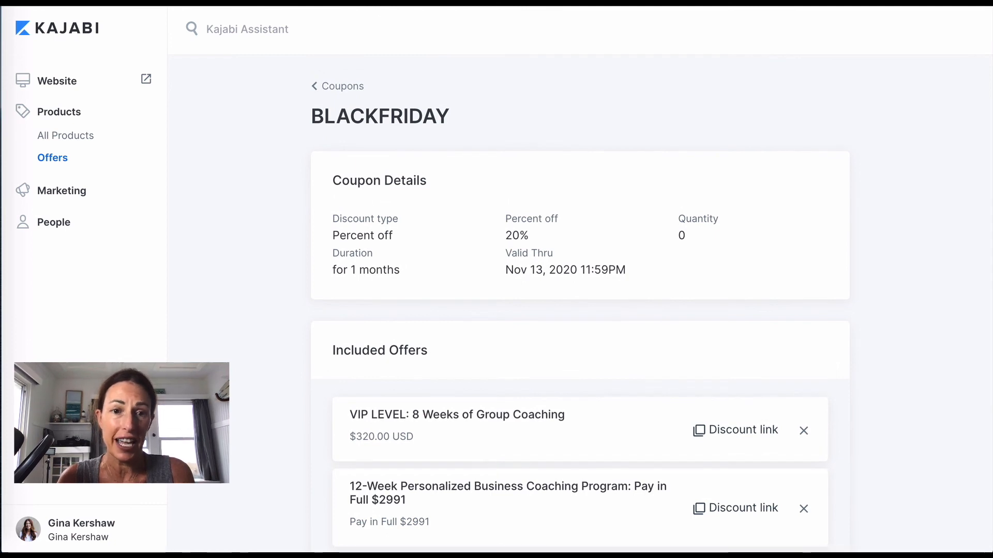
{"action": "left_click", "coordinate": [340, 89]}
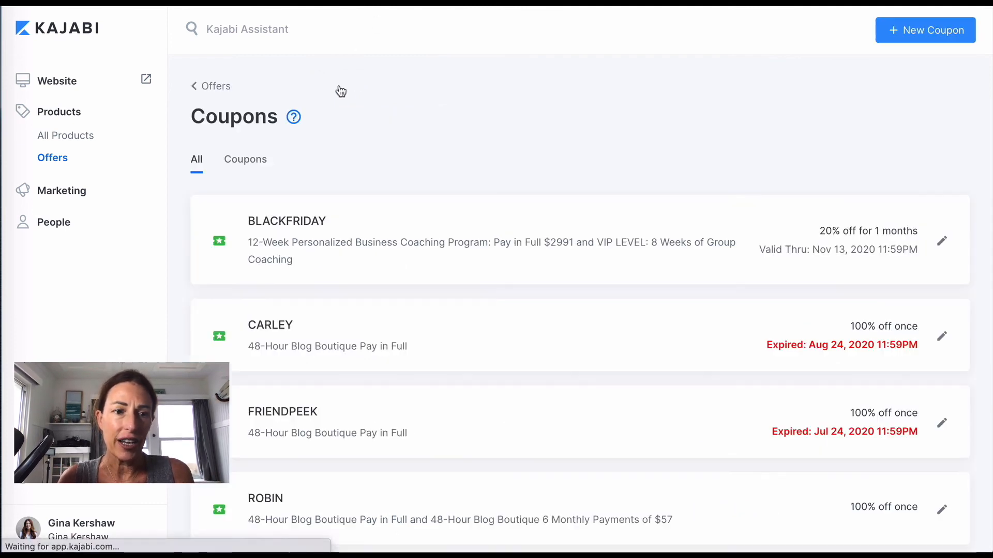